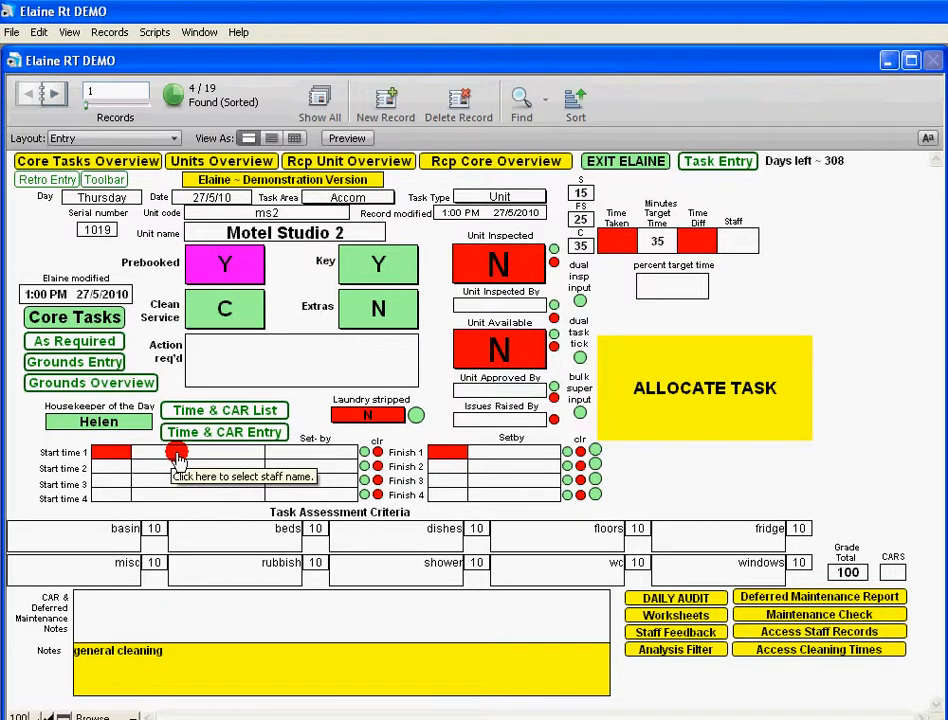
Step: Allocate the Motel Studio 2 task to the sixth listed staff member and set start time 1 to 8:10
click(179, 455)
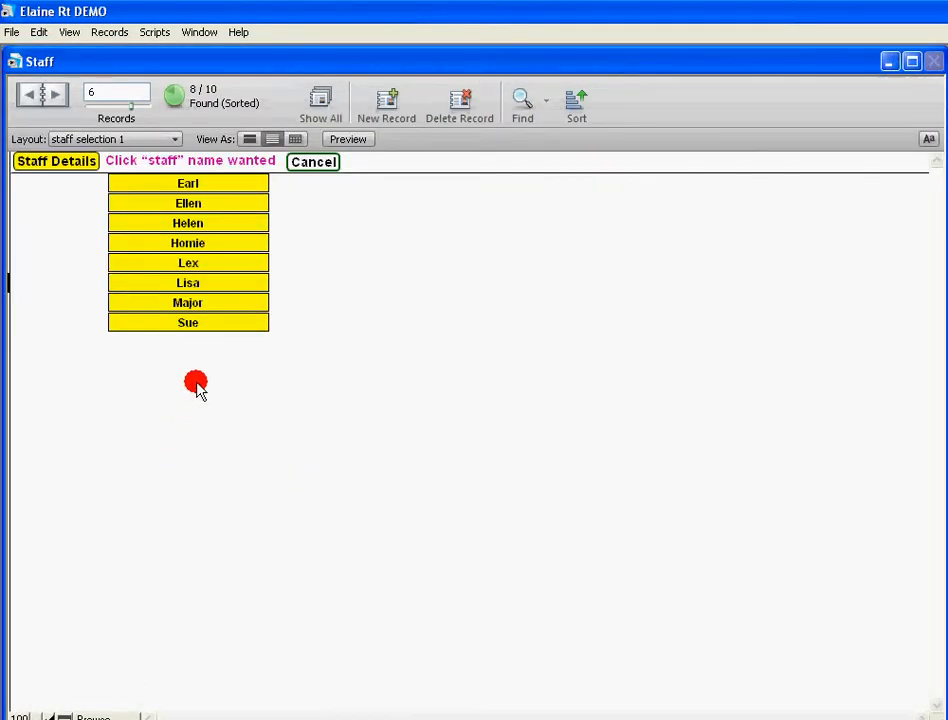
click(183, 285)
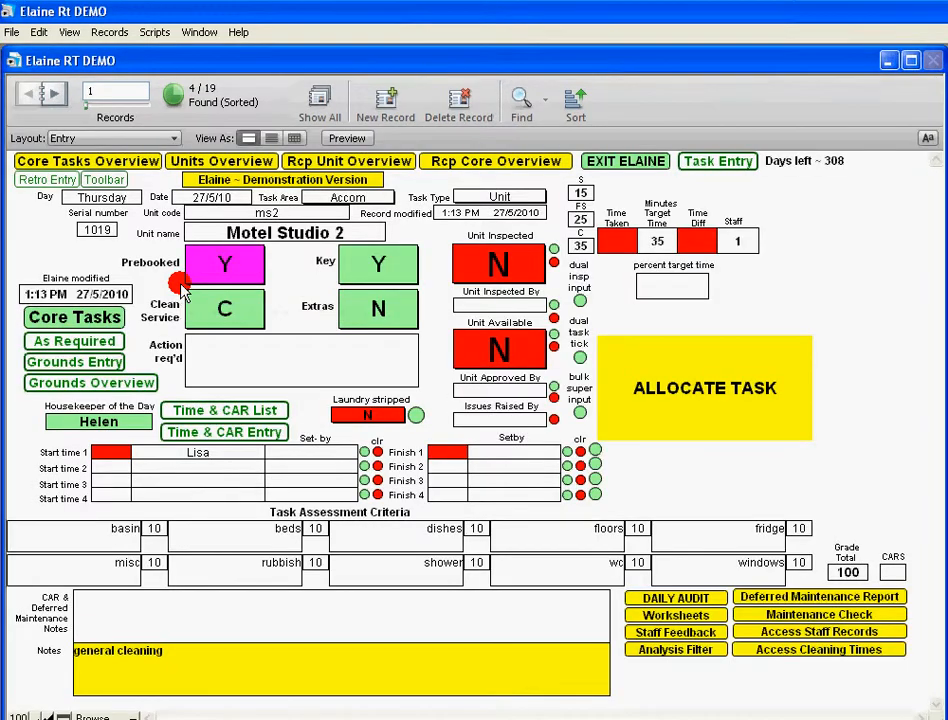
click(111, 455)
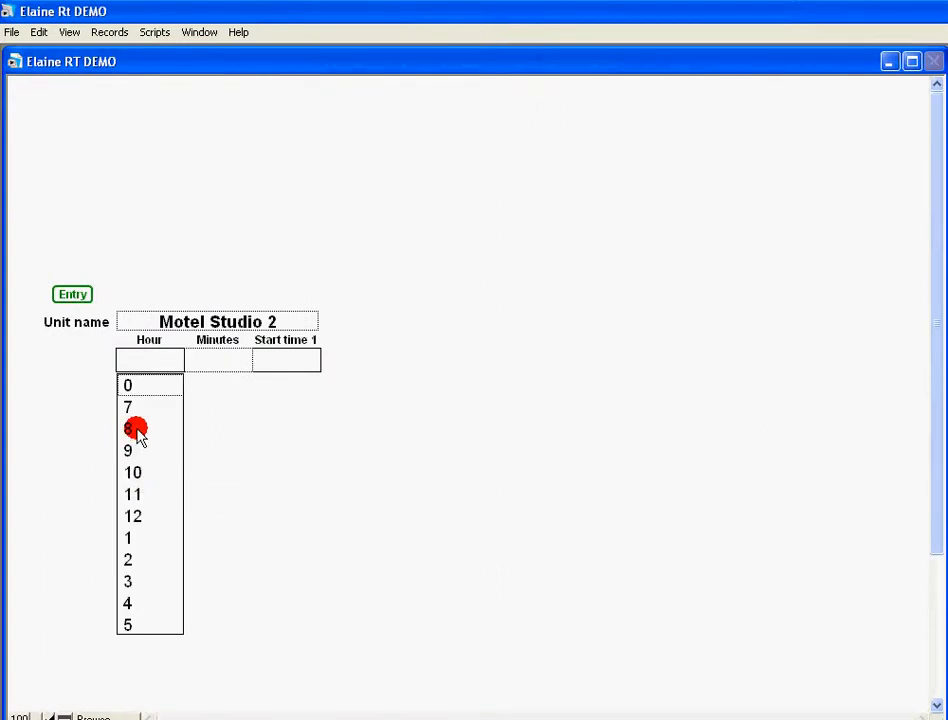
click(136, 430)
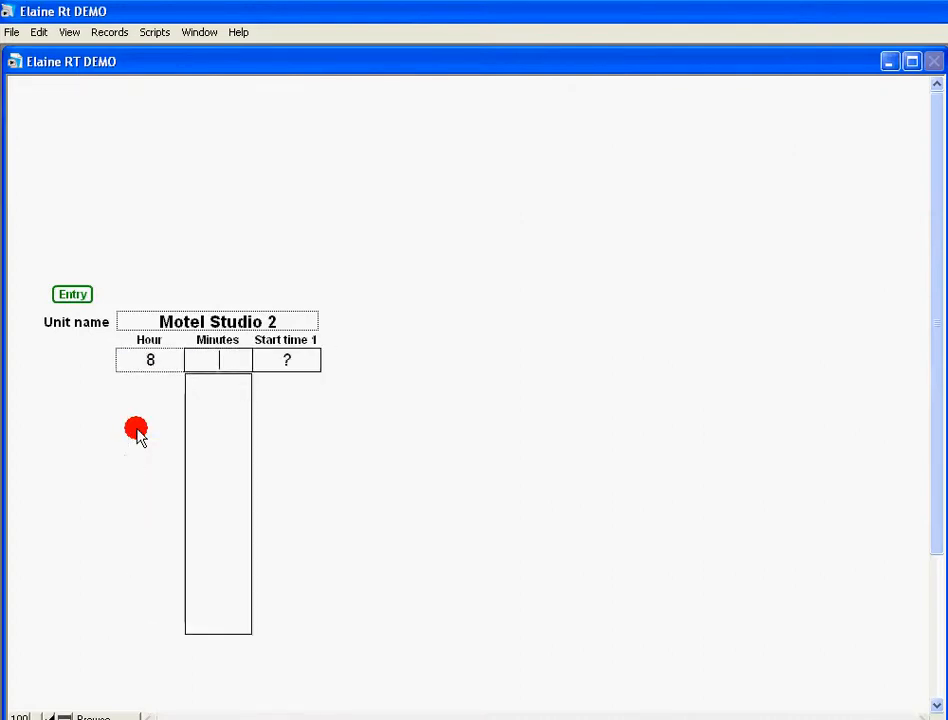
click(201, 428)
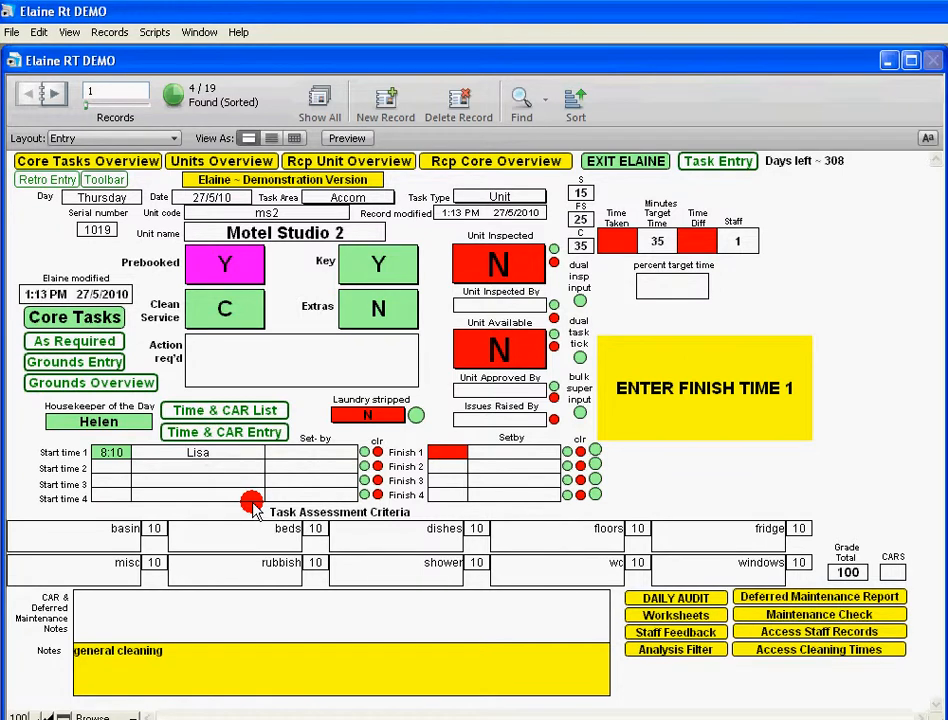
click(313, 453)
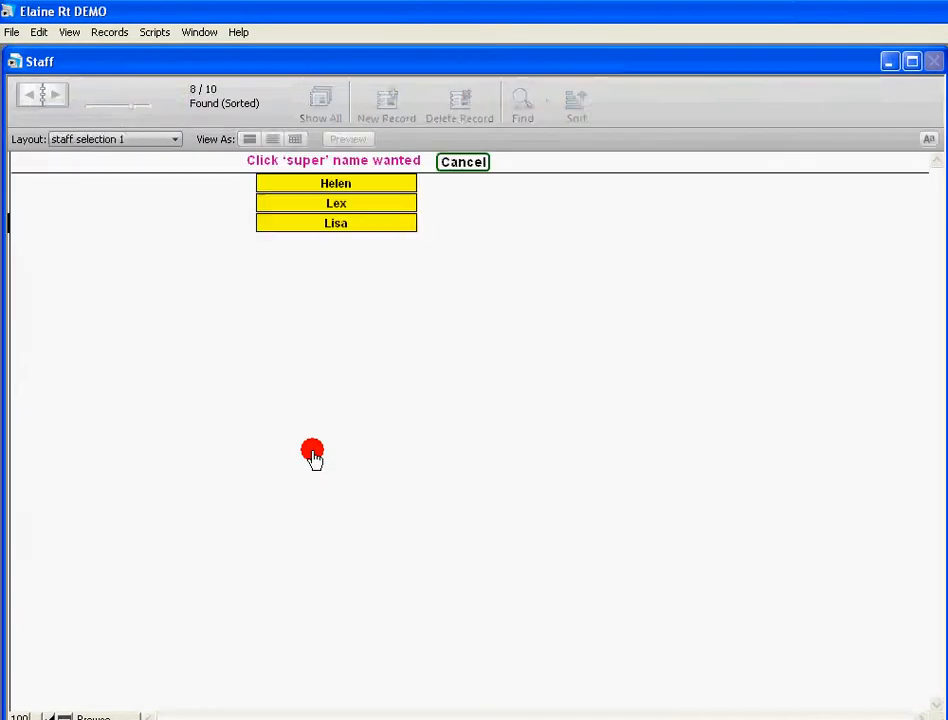
click(338, 184)
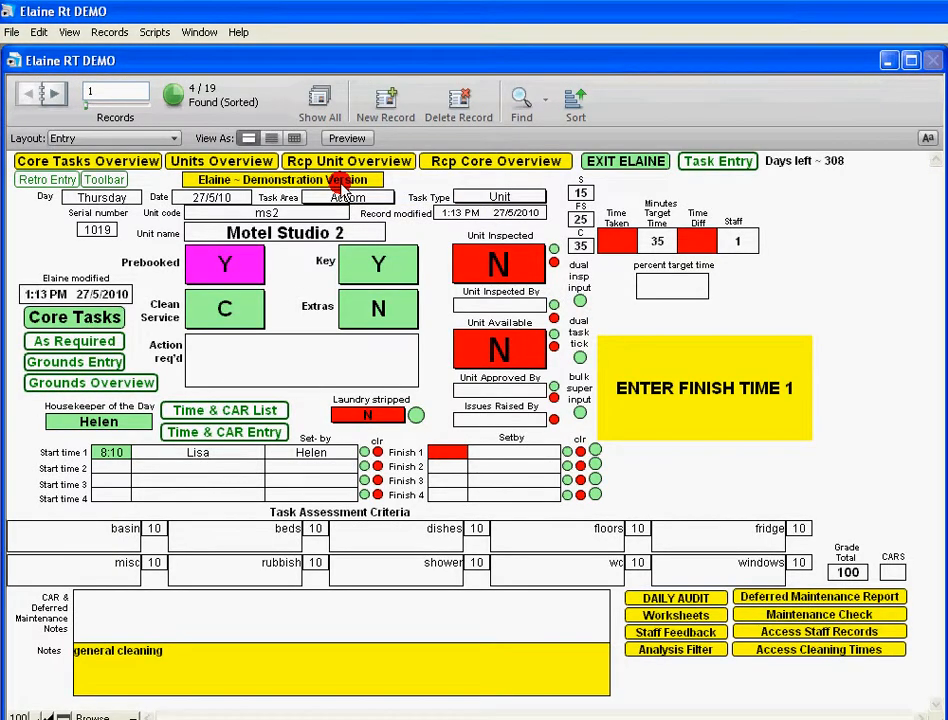
click(377, 451)
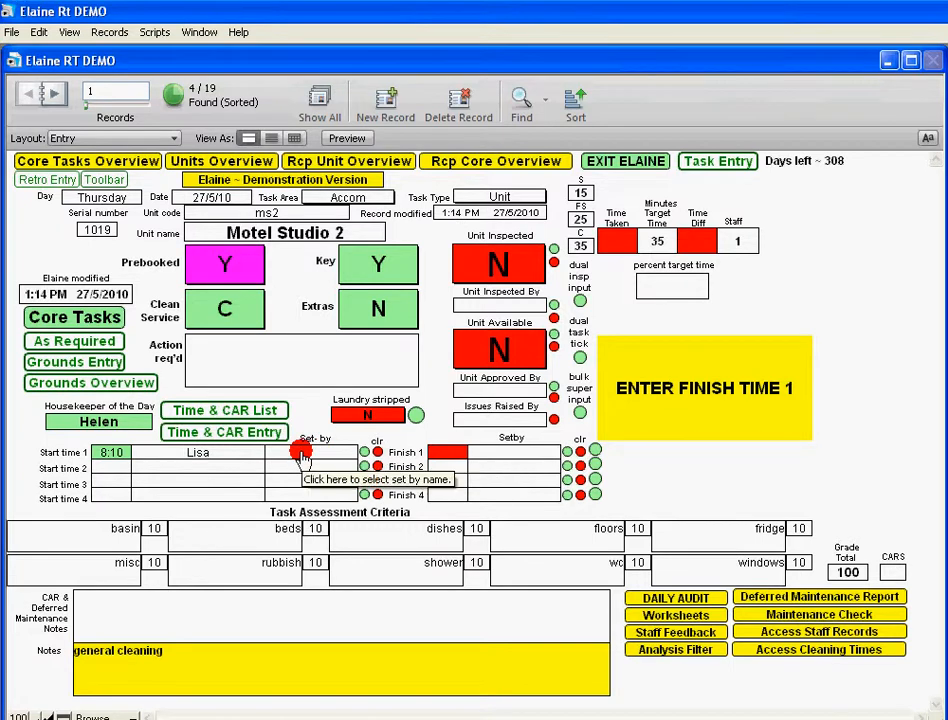
Step: Copy the housekeeper of the day into both set-by fields for time 1 and set finish time 1 to 8:45
click(365, 452)
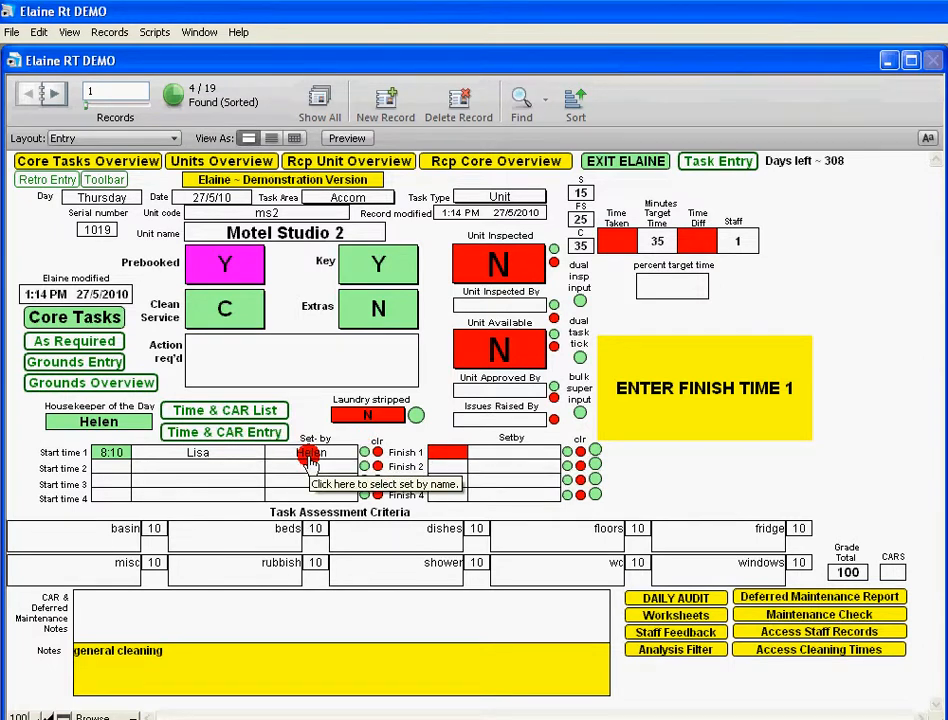
click(450, 455)
click(420, 436)
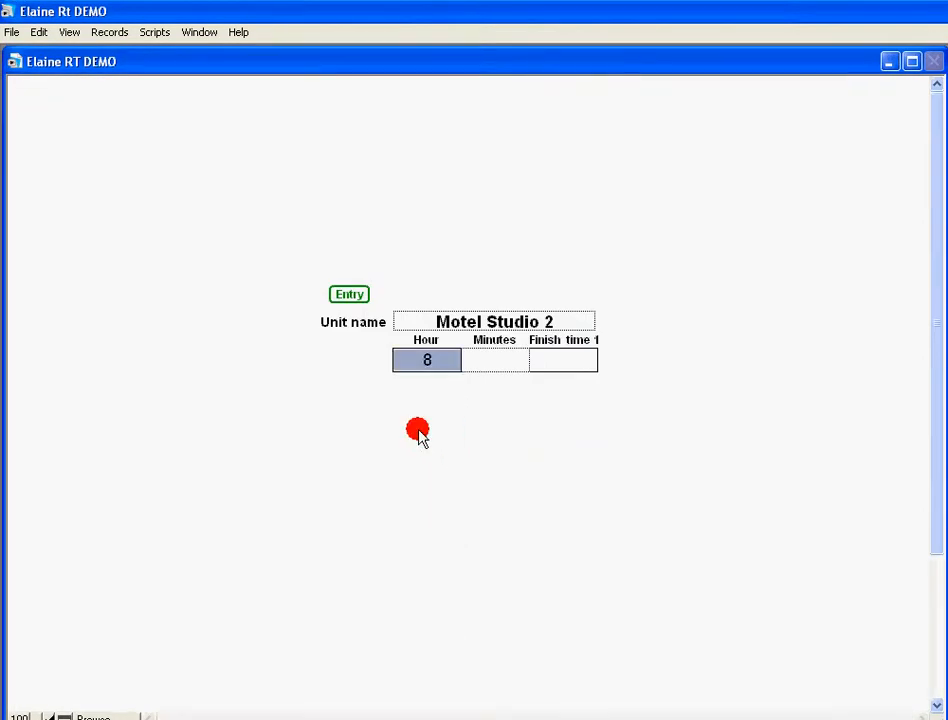
click(476, 583)
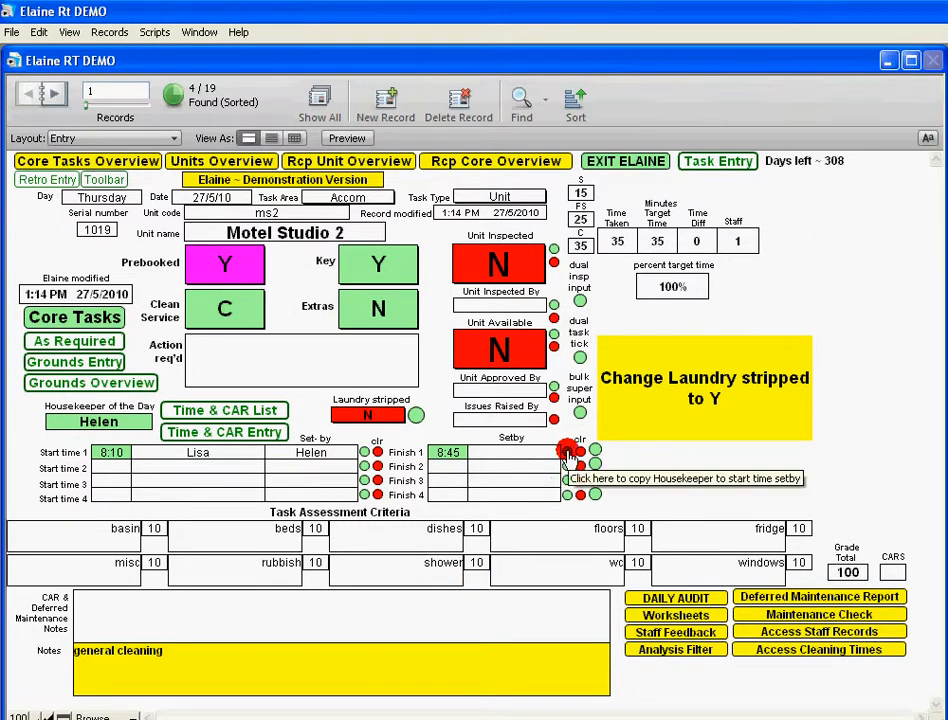
click(567, 452)
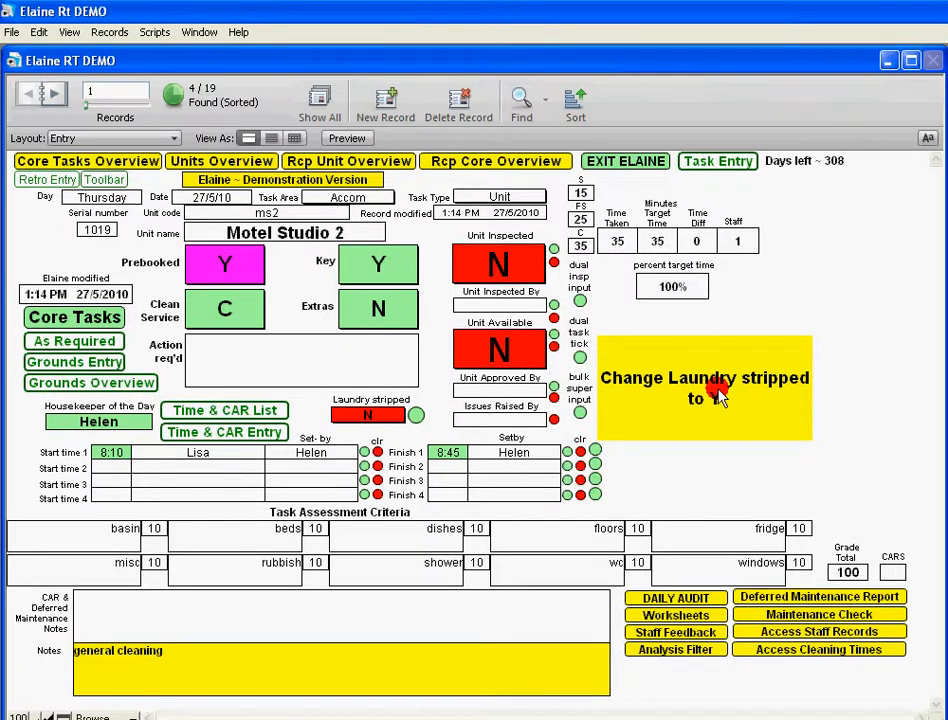
Step: Mark Motel Studio 2's laundry as stripped and the unit as inspected by the housekeeper of the day
click(416, 416)
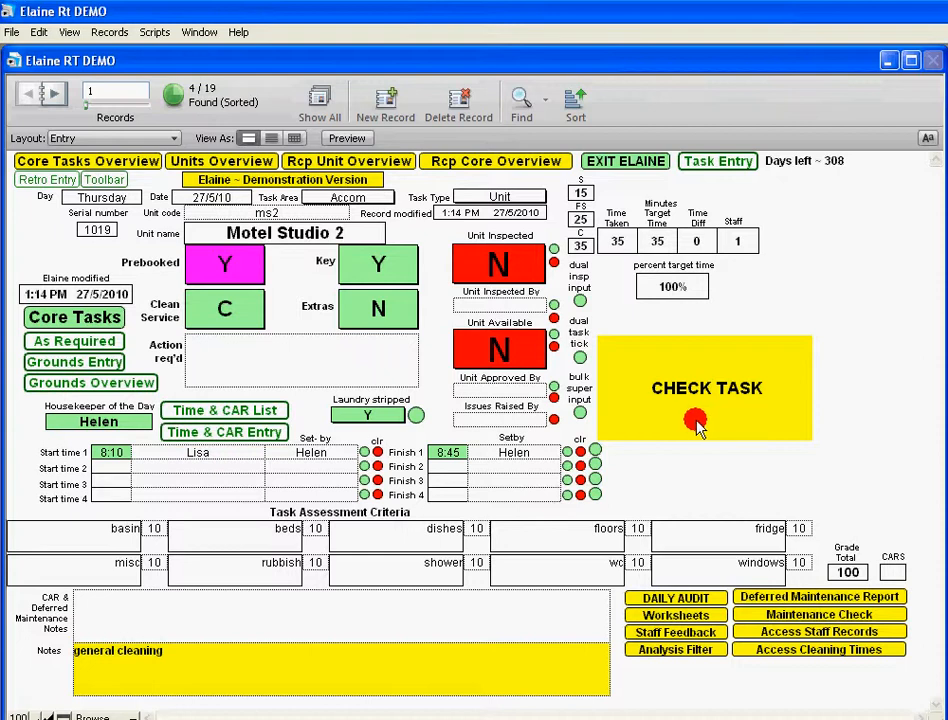
click(507, 266)
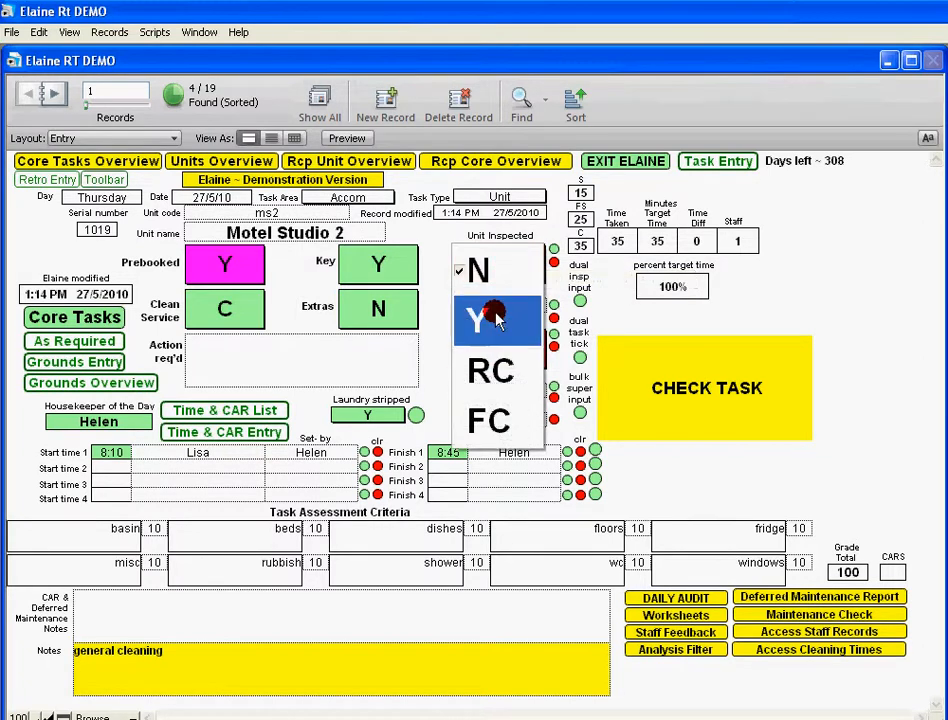
click(493, 270)
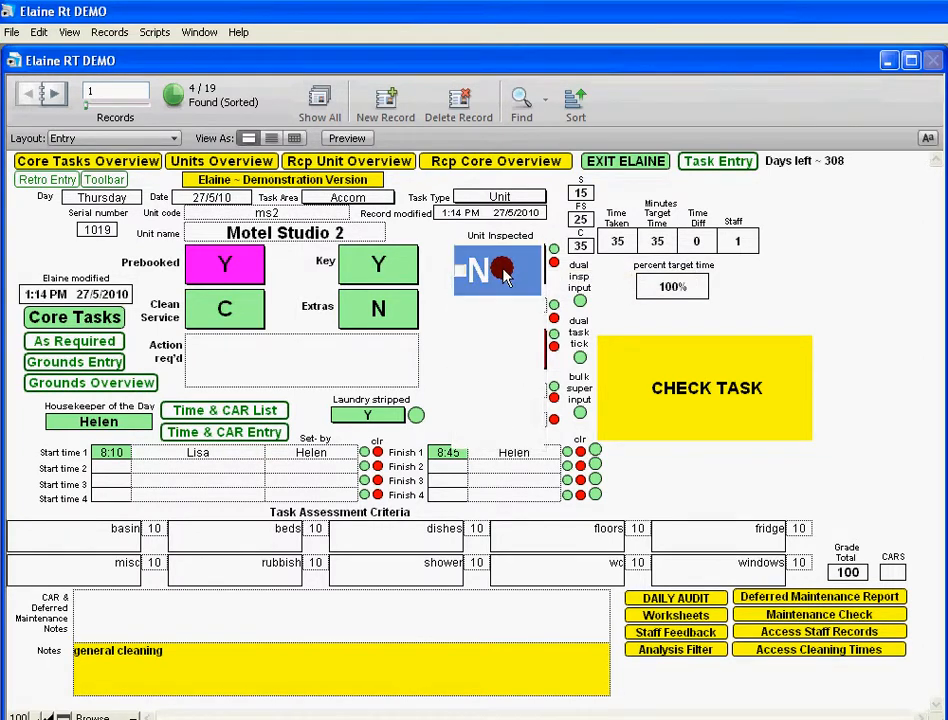
click(553, 249)
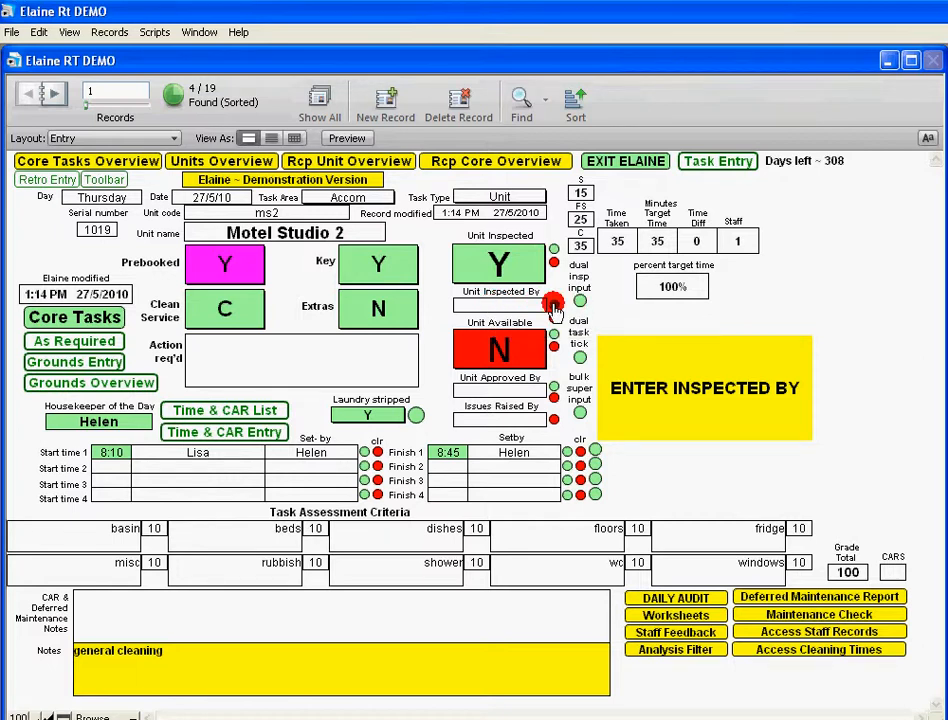
click(553, 304)
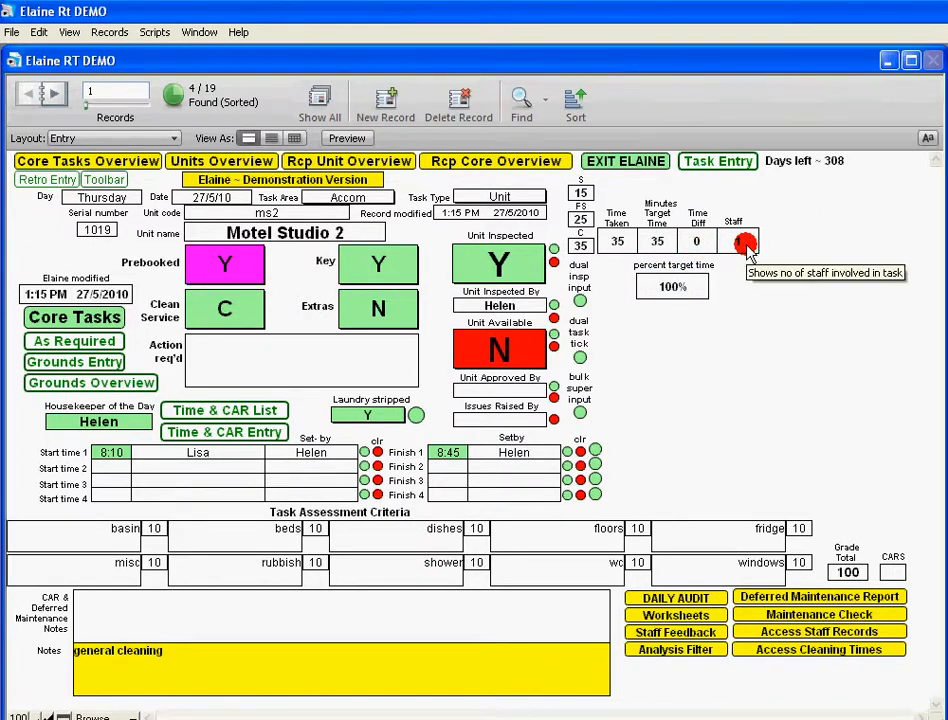
Step: Set Unit Available to Y for Motel Studio 2, with the housekeeper of the day as approver
click(510, 353)
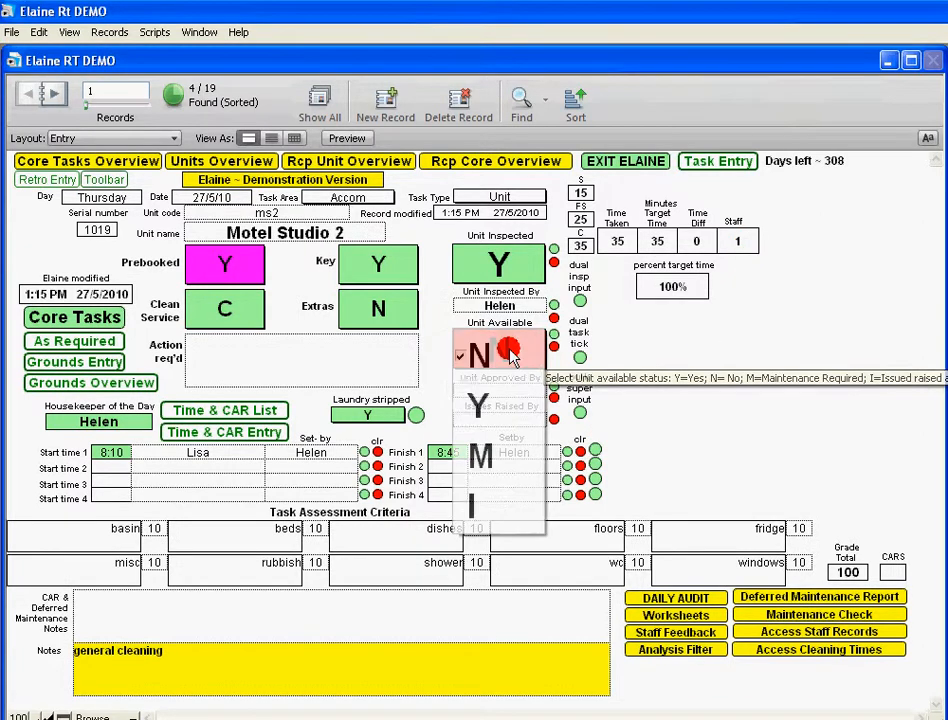
click(478, 395)
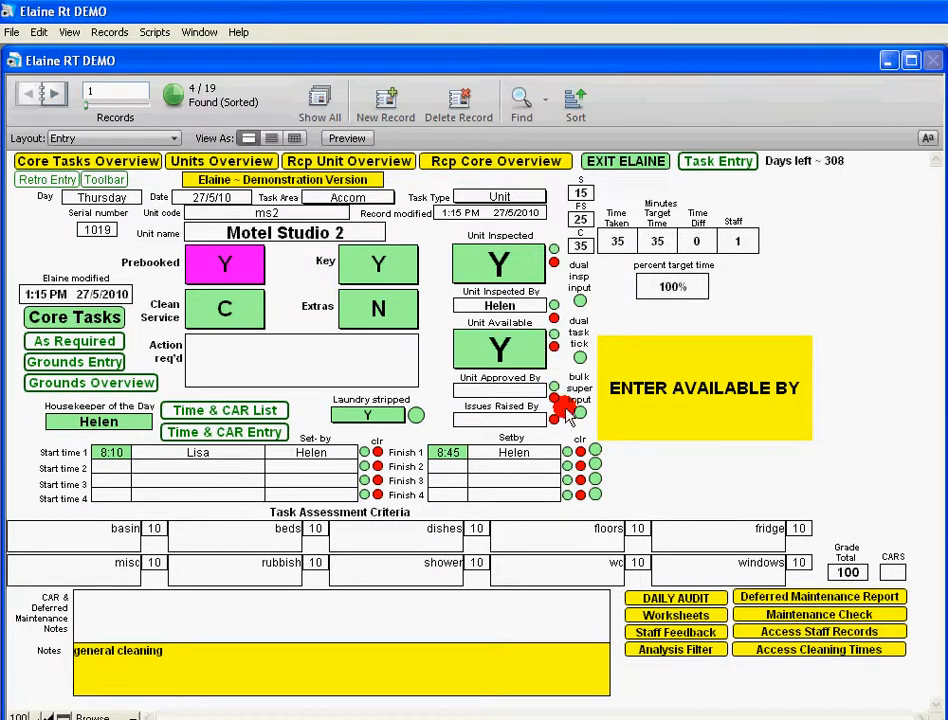
click(554, 386)
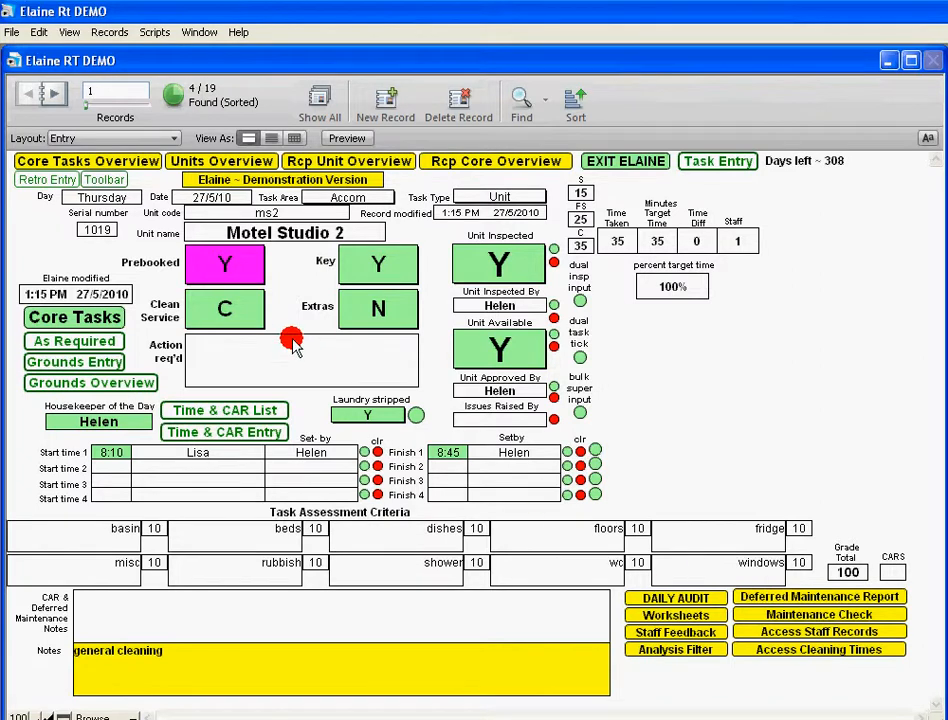
Step: In Time & CAR Entry, set Motel Studio 1's start time 1 to 10:15 and assign the fifth listed staff member
click(208, 432)
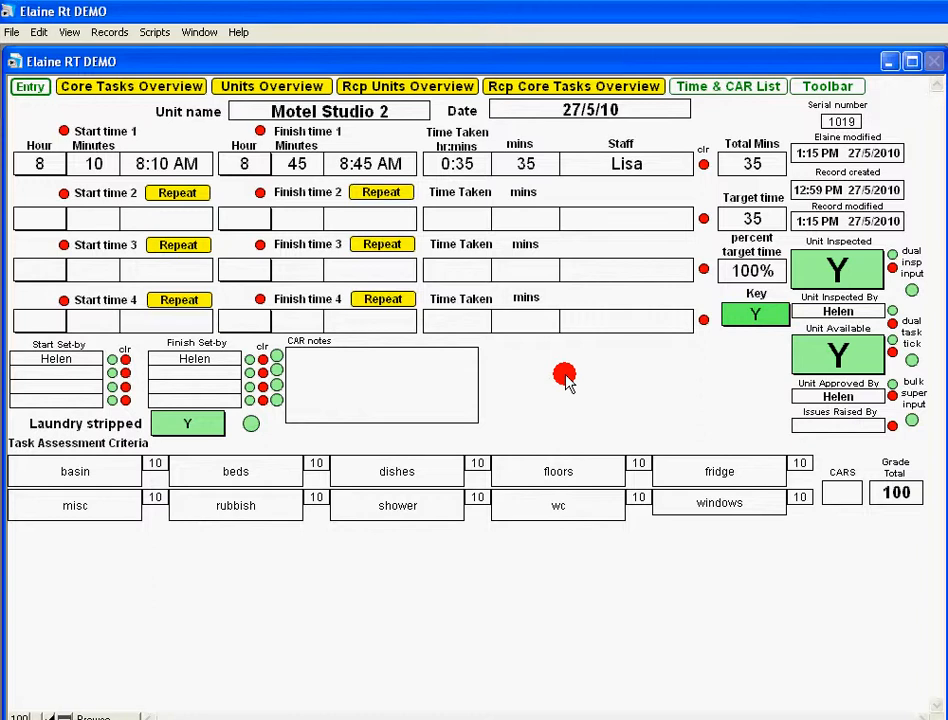
key(ctrl+Down)
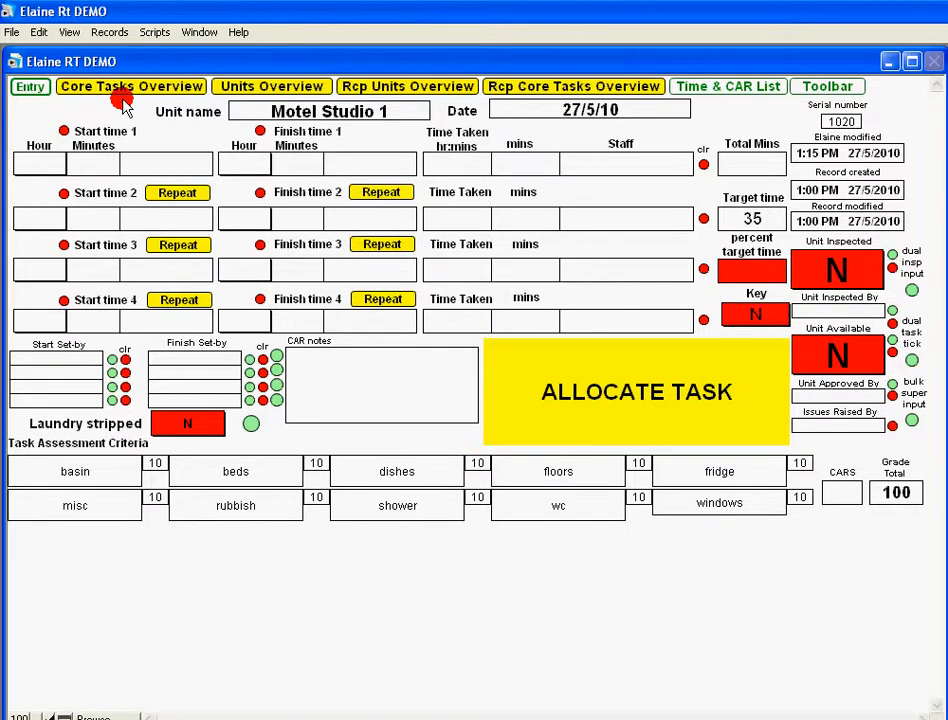
click(37, 163)
click(47, 264)
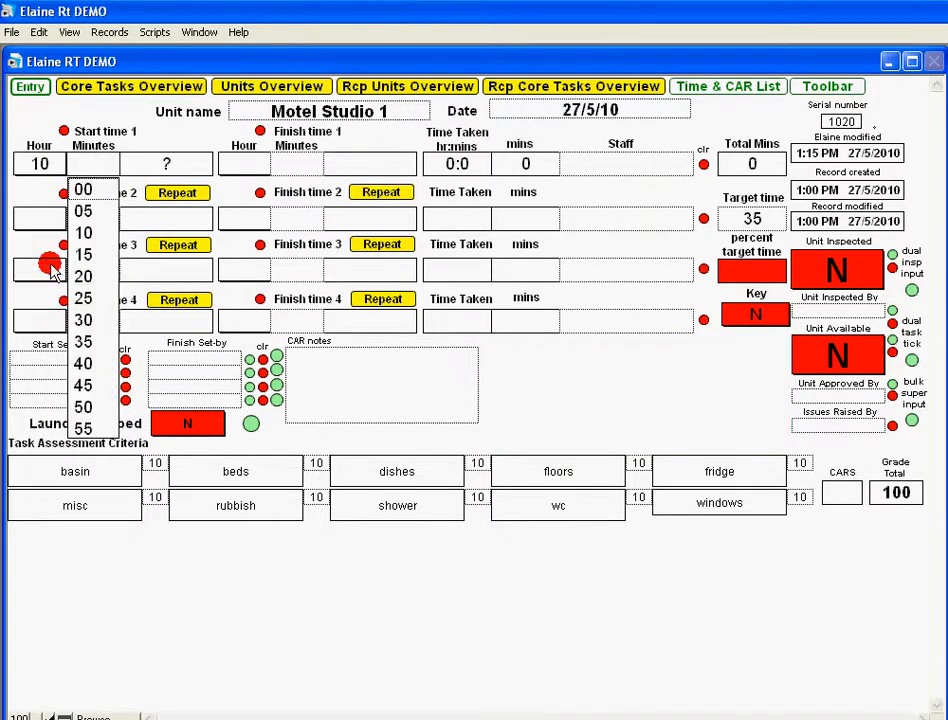
click(85, 254)
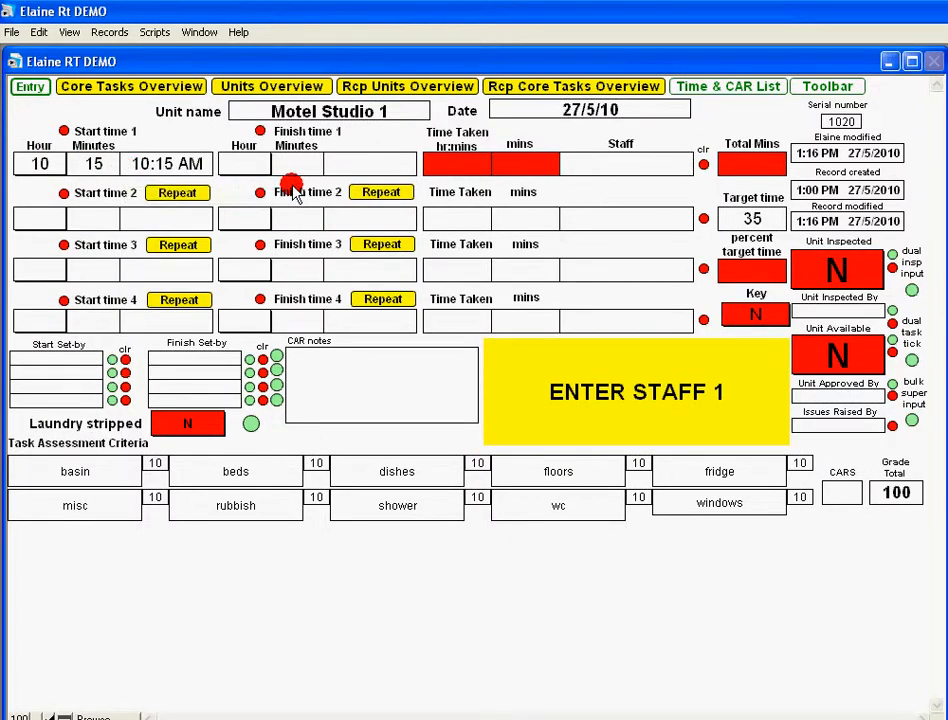
click(641, 165)
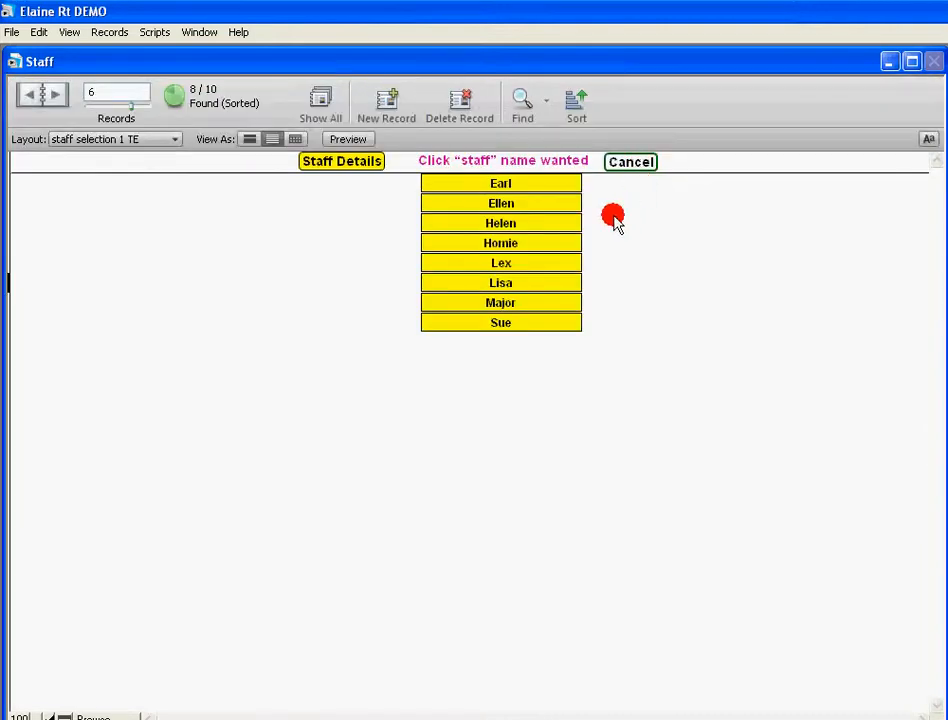
click(512, 262)
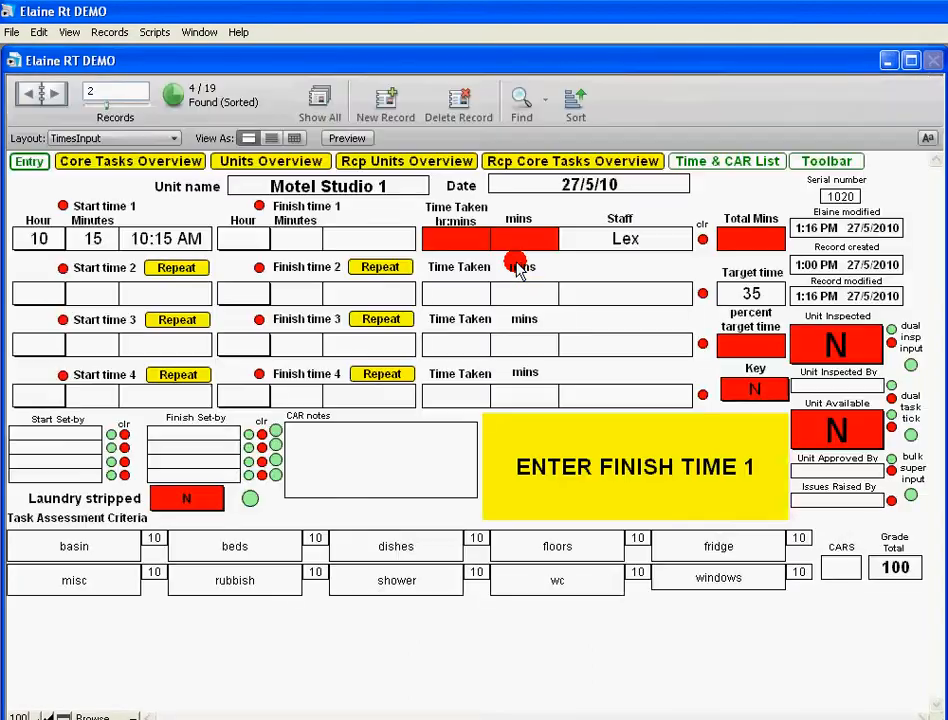
Step: Set Motel Studio 1's finish time 1 to 11:00 and copy the housekeeper of the day into its finish set-by
click(236, 238)
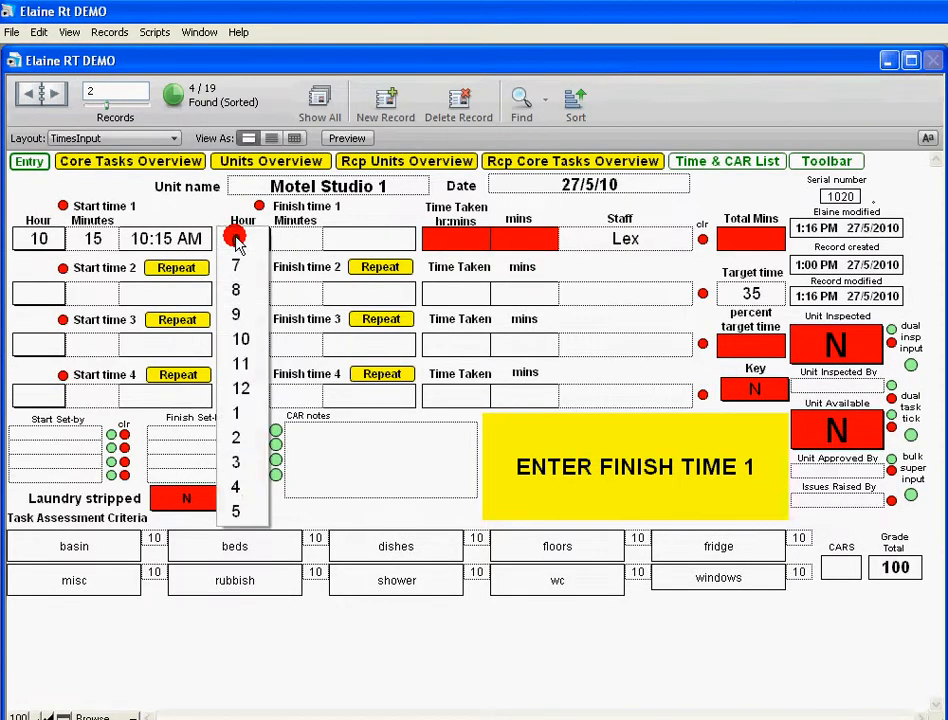
click(244, 362)
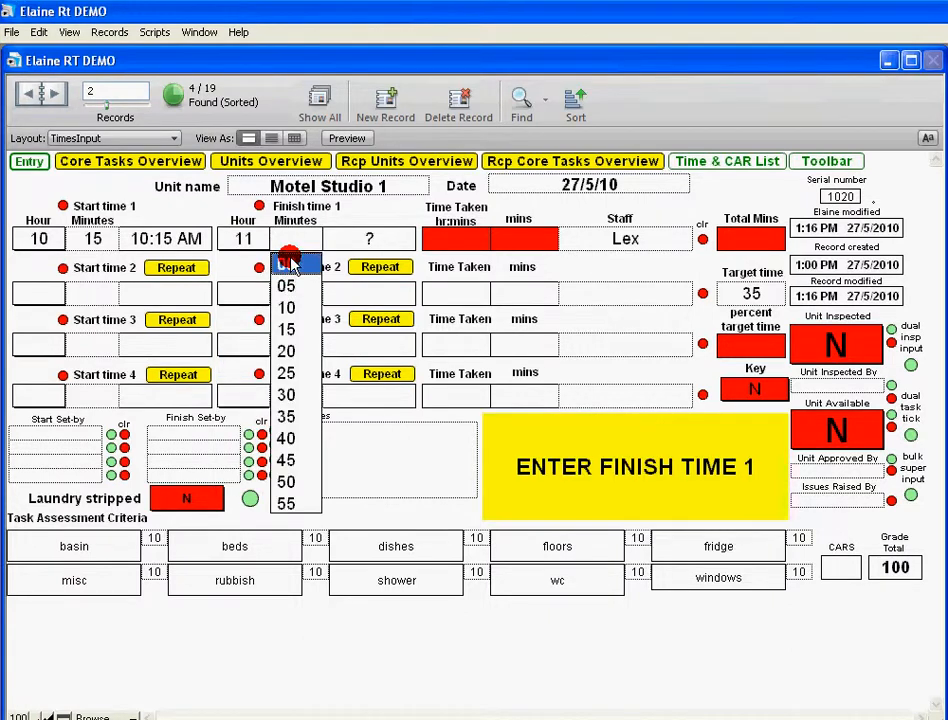
click(287, 262)
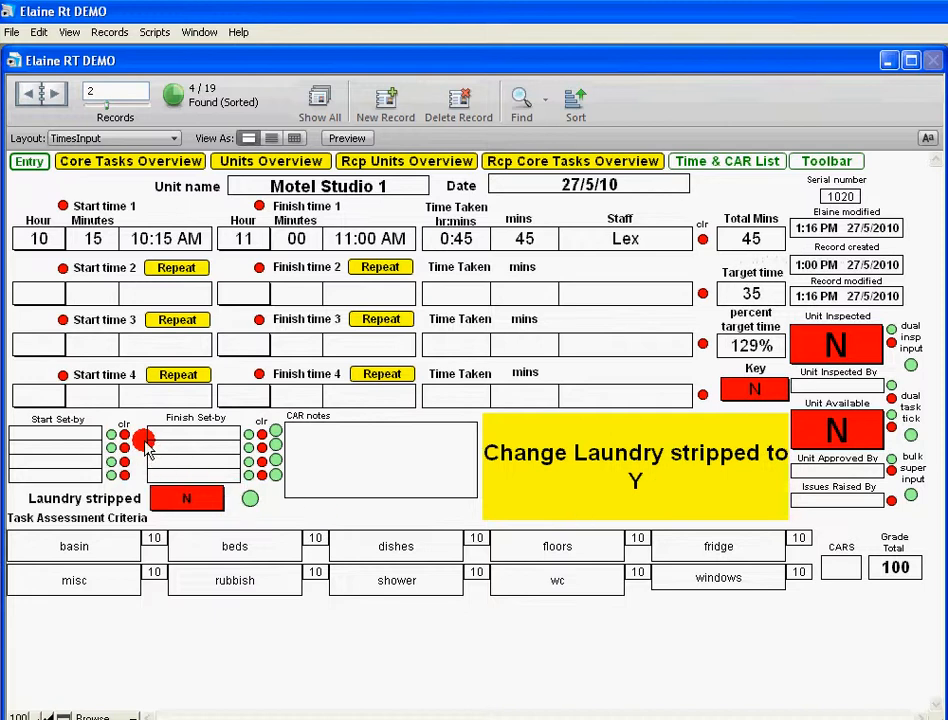
click(248, 433)
Step: Mark Motel Studio 1's laundry as stripped and the unit as inspected and available, with the housekeeper as inspector and approver
click(250, 499)
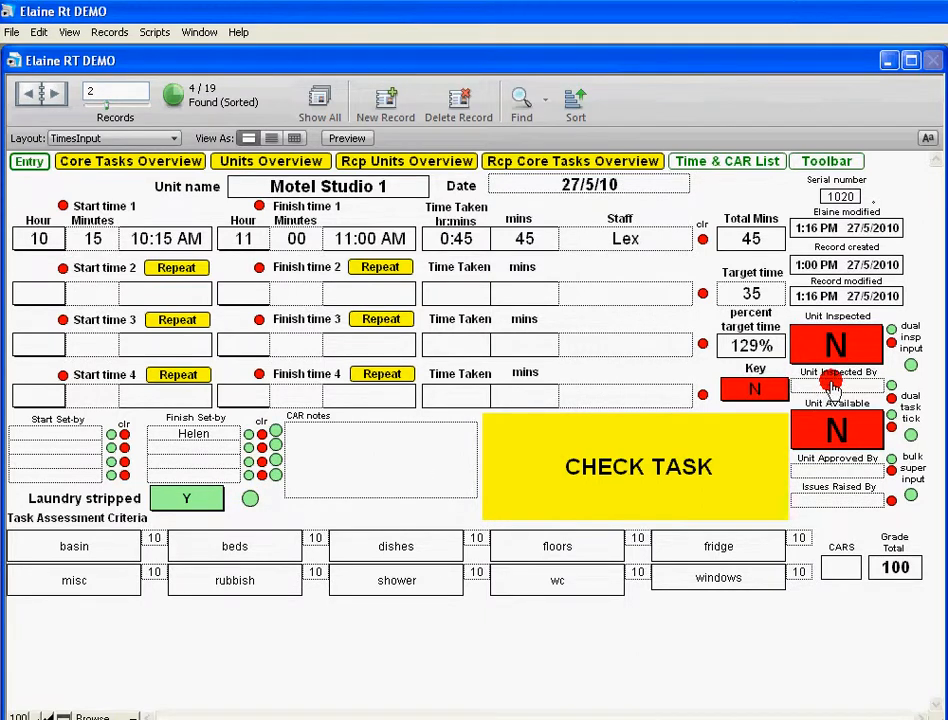
click(912, 366)
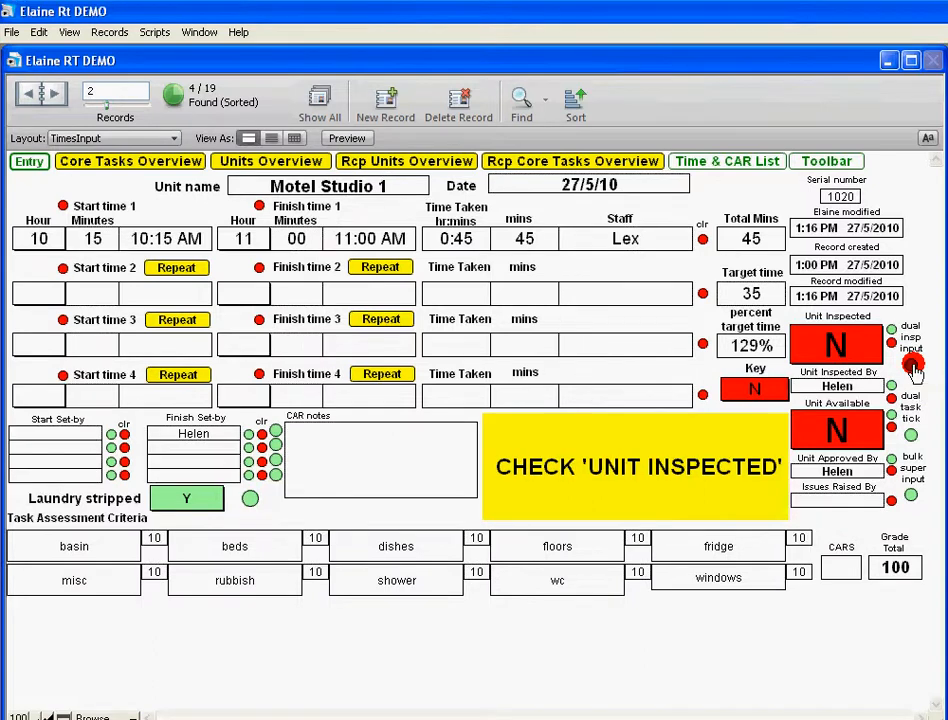
click(911, 435)
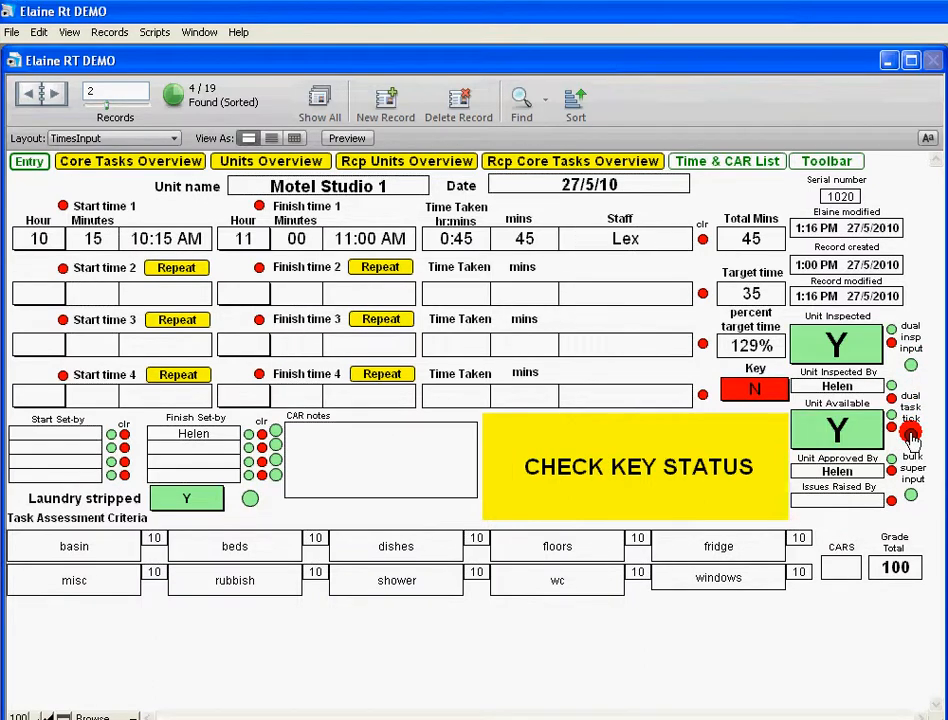
Step: Set Motel Studio 1's key status to Y and copy the housekeeper of the day into the first start set-by
click(768, 397)
click(746, 414)
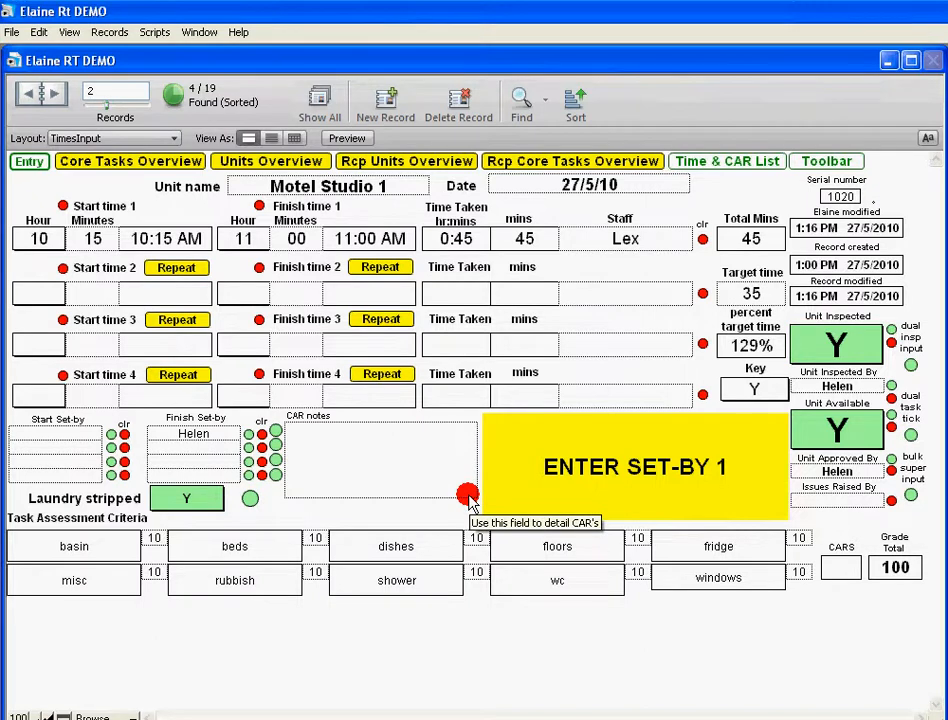
click(116, 434)
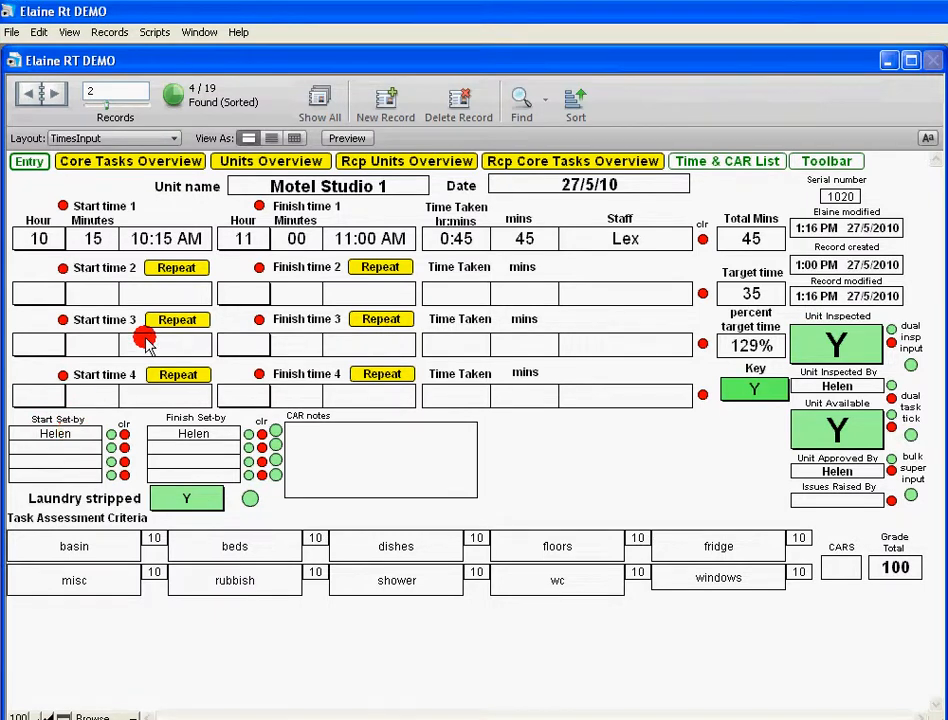
Step: Open the Units Overview to review the task status of all units
click(272, 163)
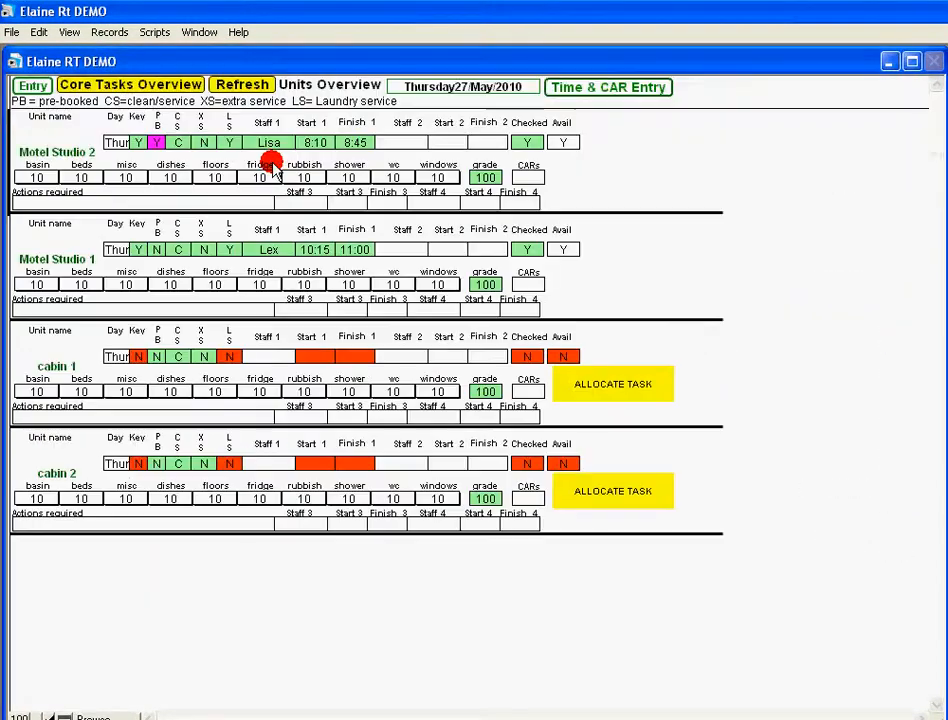